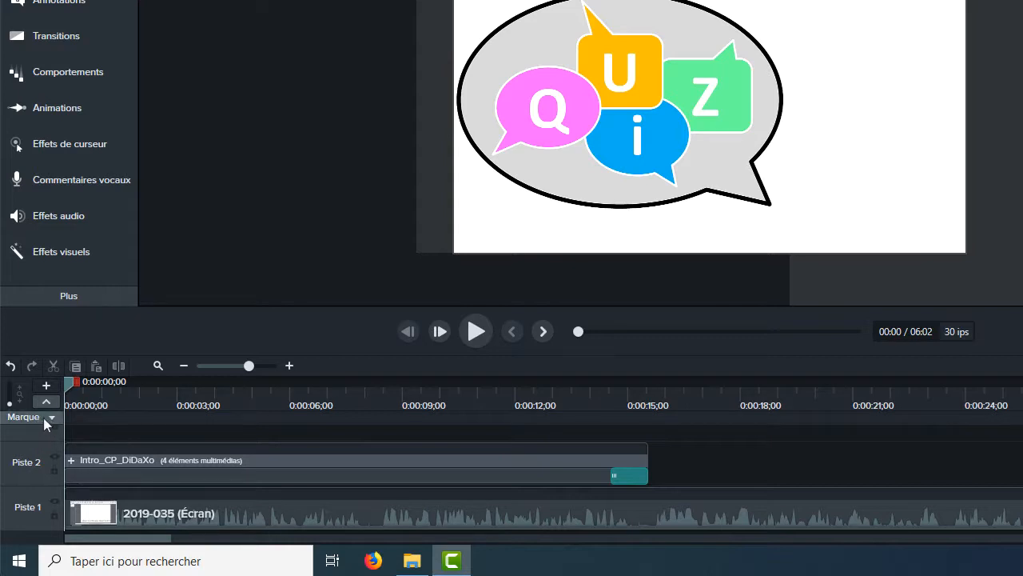
Step: Hide the marker track above the timeline tracks and display it again
{"action": "left_click", "coordinate": [52, 417]}
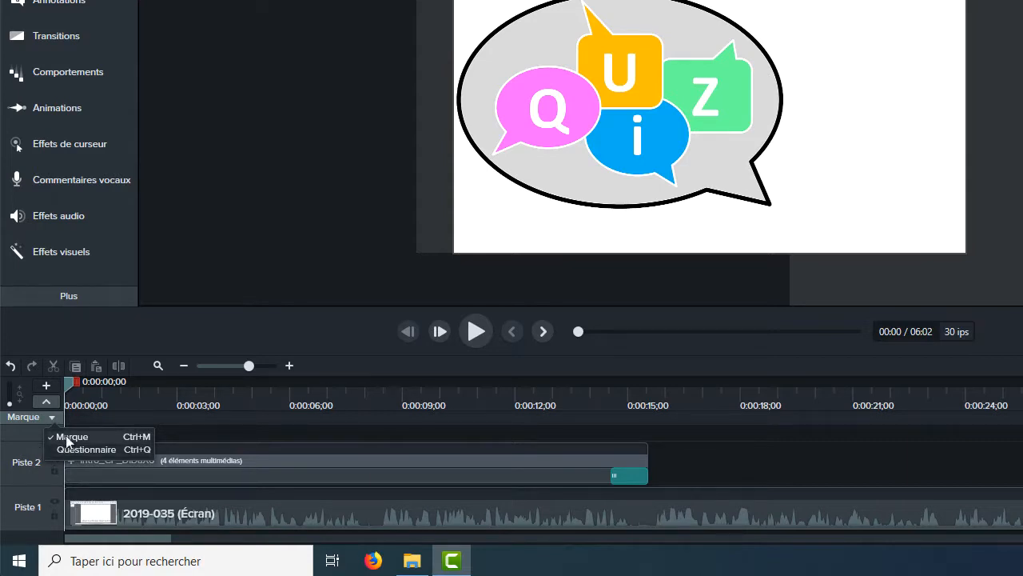
{"action": "left_click", "coordinate": [71, 438]}
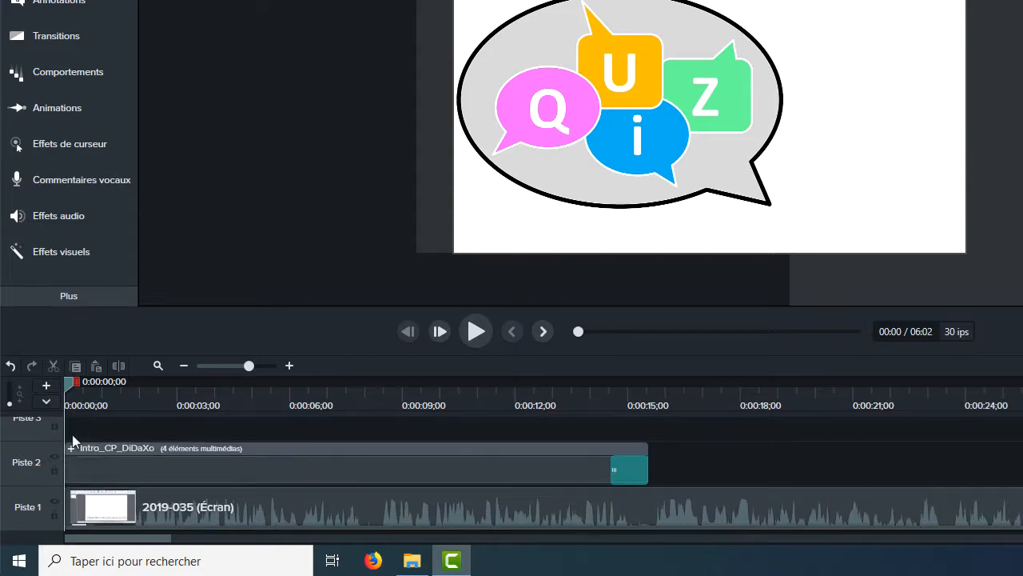
{"action": "left_click", "coordinate": [44, 403]}
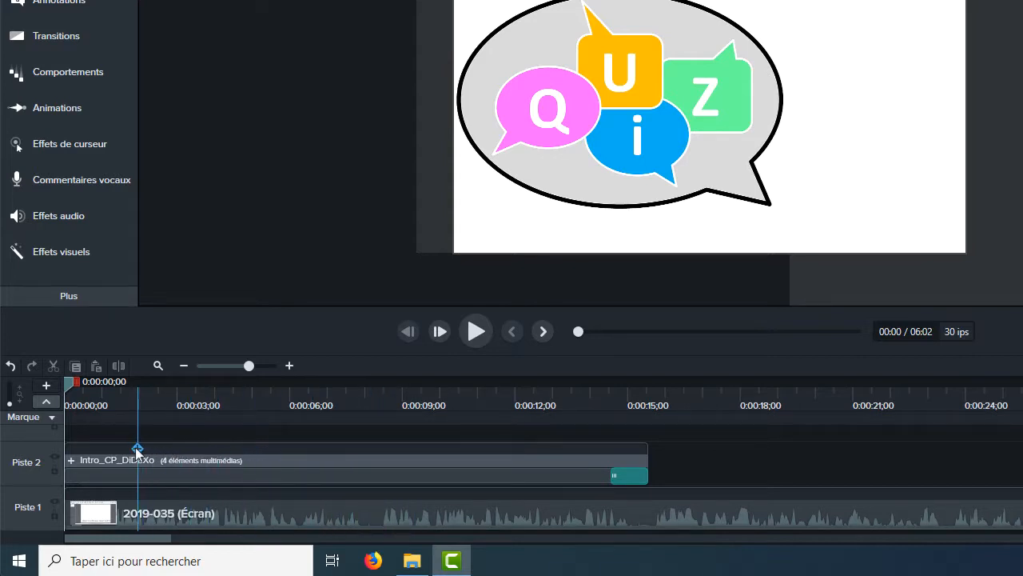
Step: Add media markers at about 0:00:03;14 and 0:00:10;12 on the Intro_CP_DiDaXo clip, and shift the clip along Piste 2 and back
{"action": "left_click_drag", "start_coordinate": [133, 447], "coordinate": [196, 452]}
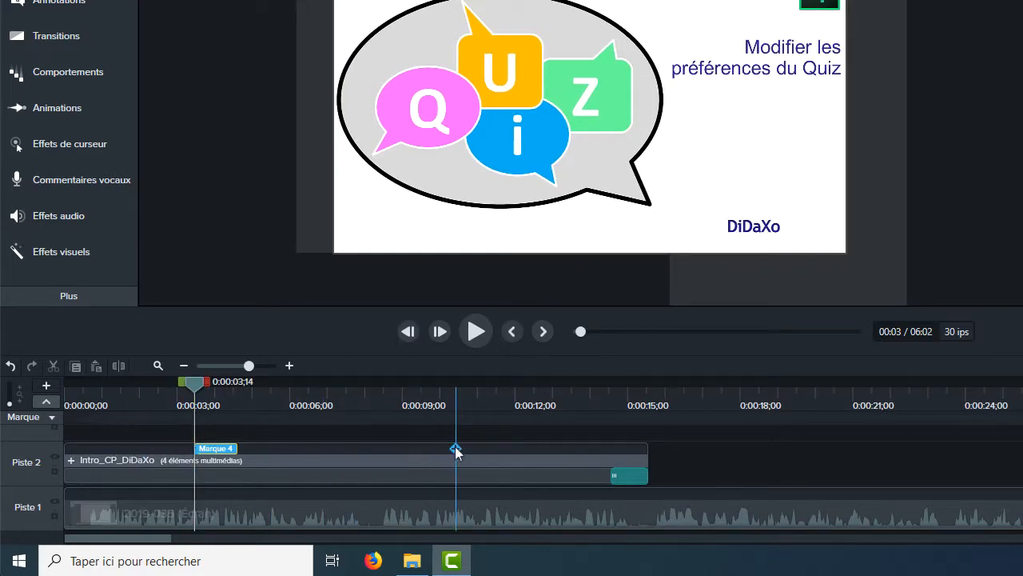
{"action": "left_click", "coordinate": [455, 448]}
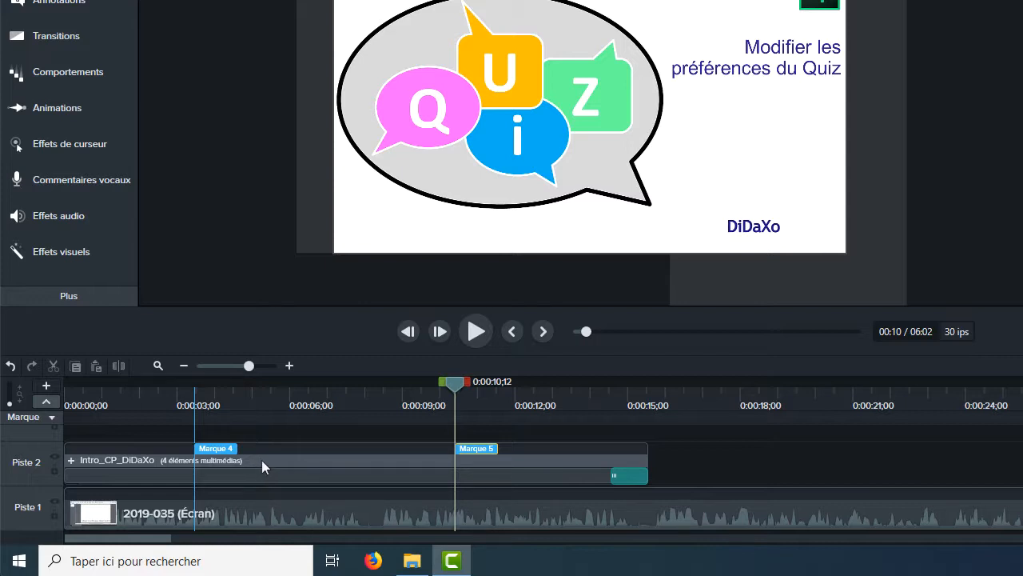
{"action": "left_click_drag", "start_coordinate": [261, 460], "coordinate": [418, 461]}
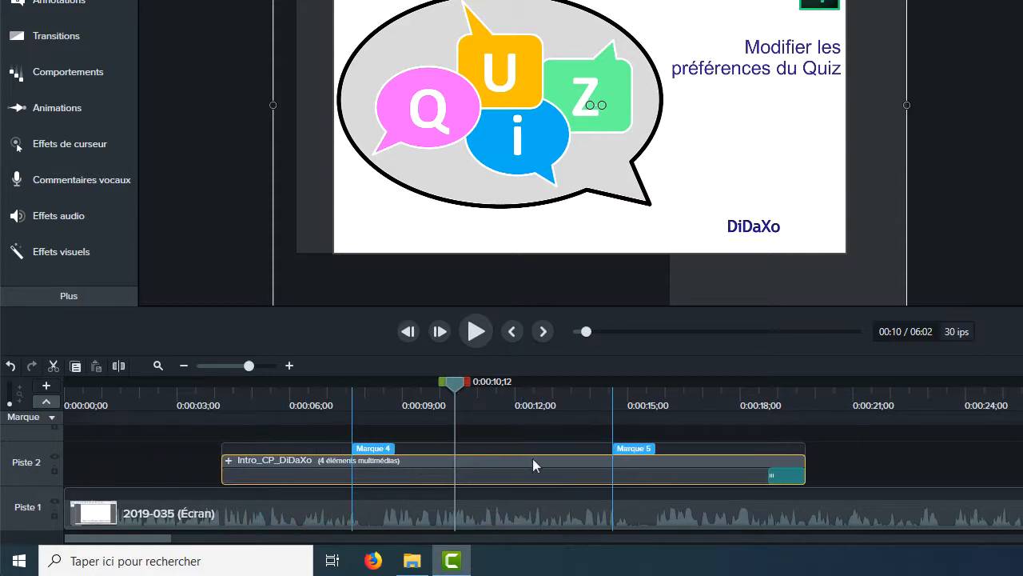
{"action": "left_click_drag", "start_coordinate": [533, 458], "coordinate": [378, 461]}
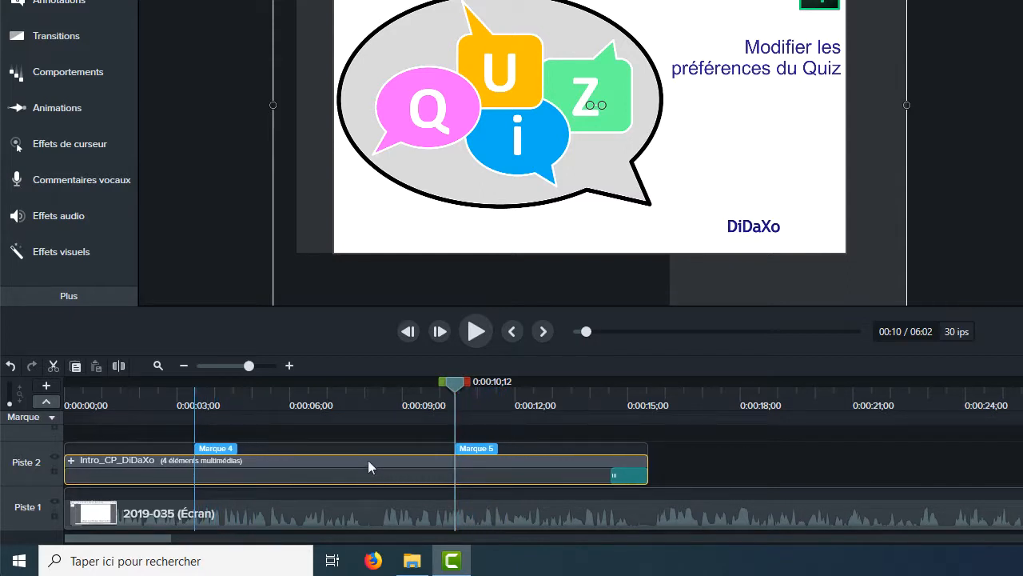
Step: Delete both media markers from the Intro_CP_DiDaXo clip
{"action": "left_click", "coordinate": [207, 449]}
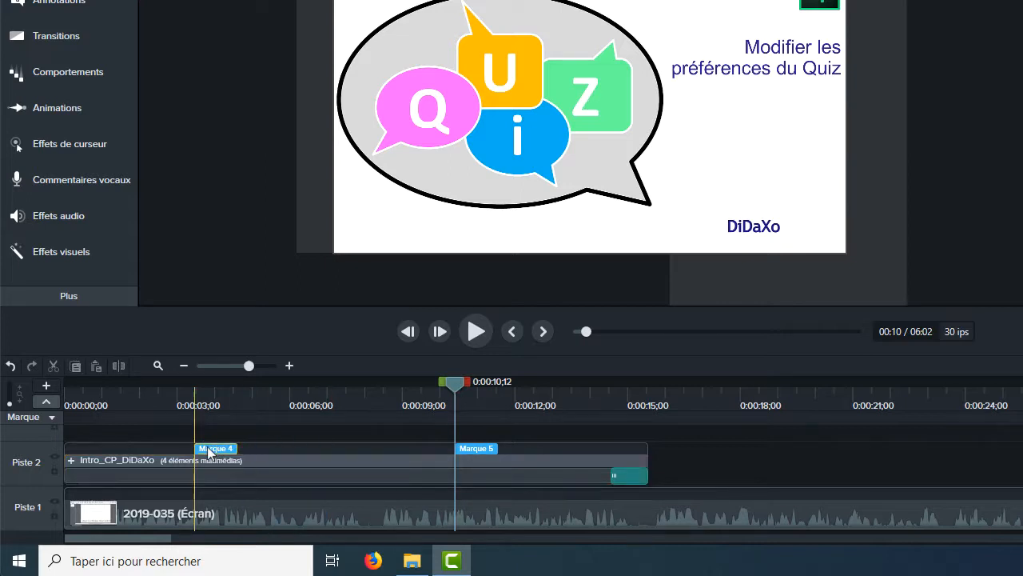
{"action": "left_click_drag", "start_coordinate": [209, 450], "coordinate": [477, 450]}
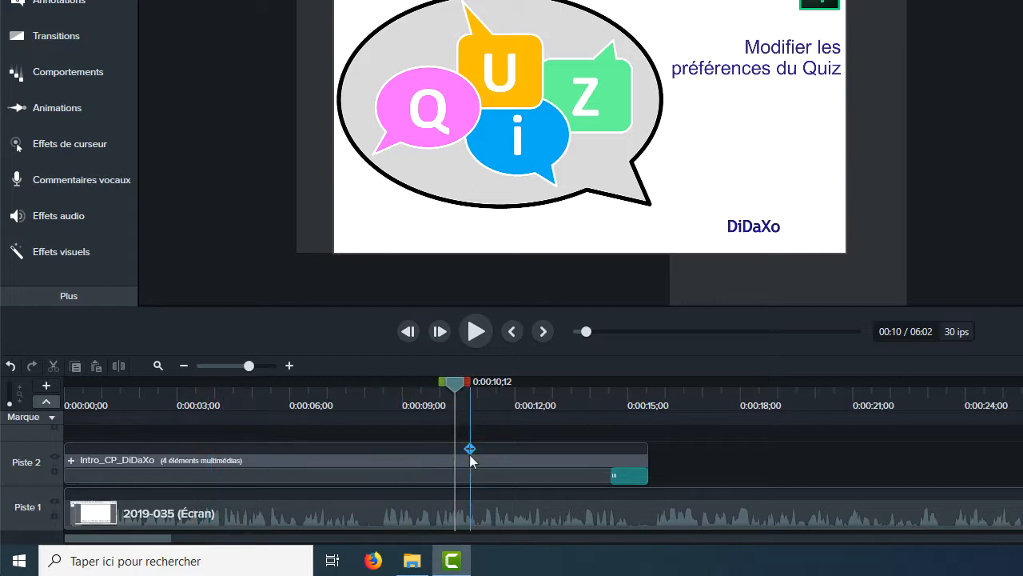
Step: Add a timeline marker at about 0:00:00;09, and shift the Intro_CP_DiDaXo clip along Piste 2 and back to its start
{"action": "scroll", "coordinate": [470, 454], "scroll_direction": "up", "scroll_amount": 1}
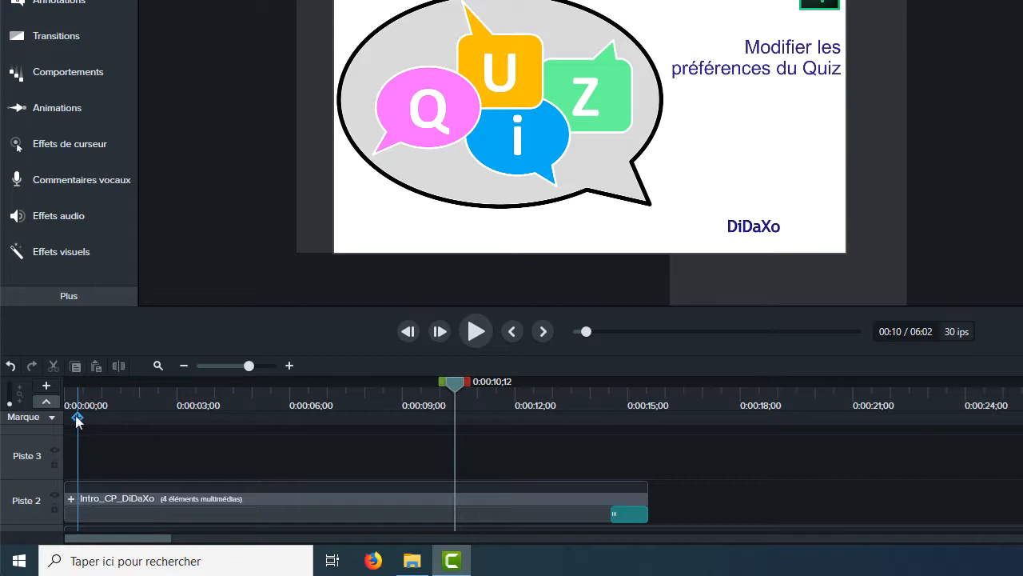
{"action": "left_click", "coordinate": [76, 417]}
{"action": "left_click", "coordinate": [119, 508]}
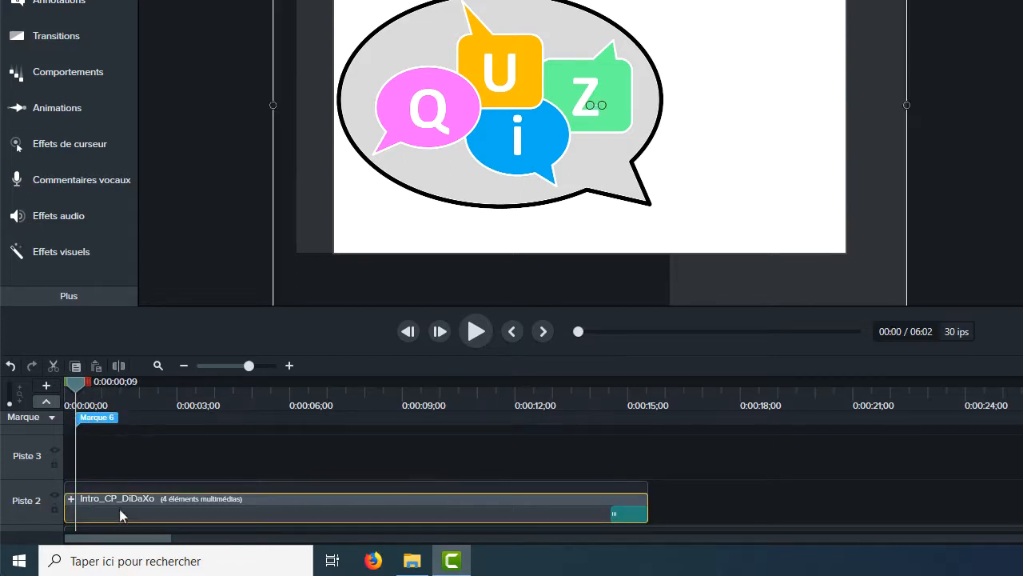
{"action": "left_click_drag", "start_coordinate": [123, 507], "coordinate": [295, 510]}
{"action": "left_click_drag", "start_coordinate": [426, 510], "coordinate": [253, 514]}
Step: Reposition the timeline marker at the very beginning of the timeline, with the playhead at 0:00:01;06
{"action": "left_click", "coordinate": [83, 422]}
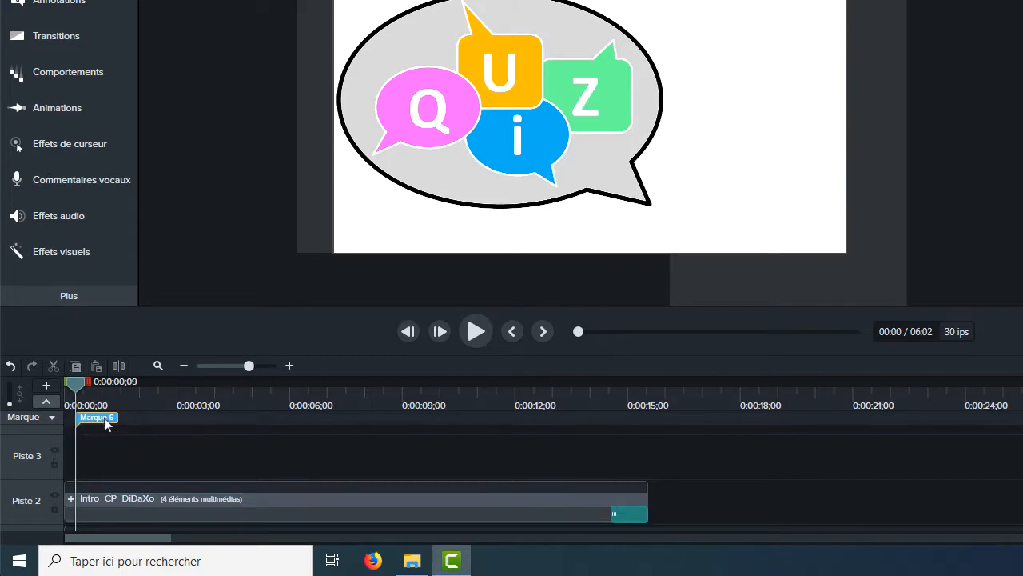
{"action": "left_click_drag", "start_coordinate": [93, 423], "coordinate": [167, 422]}
{"action": "left_click_drag", "start_coordinate": [76, 385], "coordinate": [110, 385]}
{"action": "left_click_drag", "start_coordinate": [168, 419], "coordinate": [80, 423]}
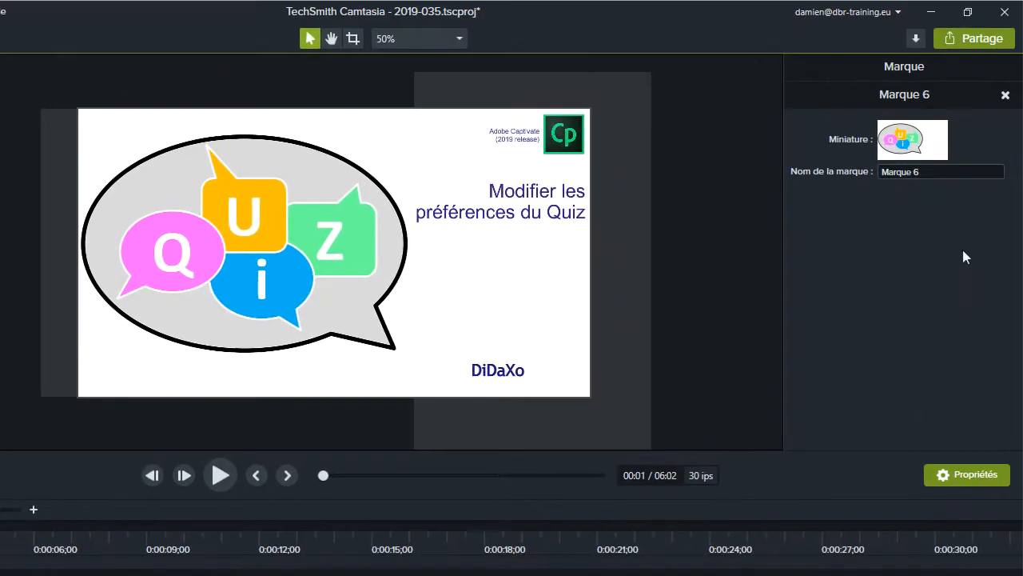
Step: Rename the marker at the beginning of the timeline as Début
{"action": "left_click", "coordinate": [932, 171]}
{"action": "left_click_drag", "start_coordinate": [929, 173], "coordinate": [884, 174]}
{"action": "type", "text": "Début"}
{"action": "key", "text": "Return"}
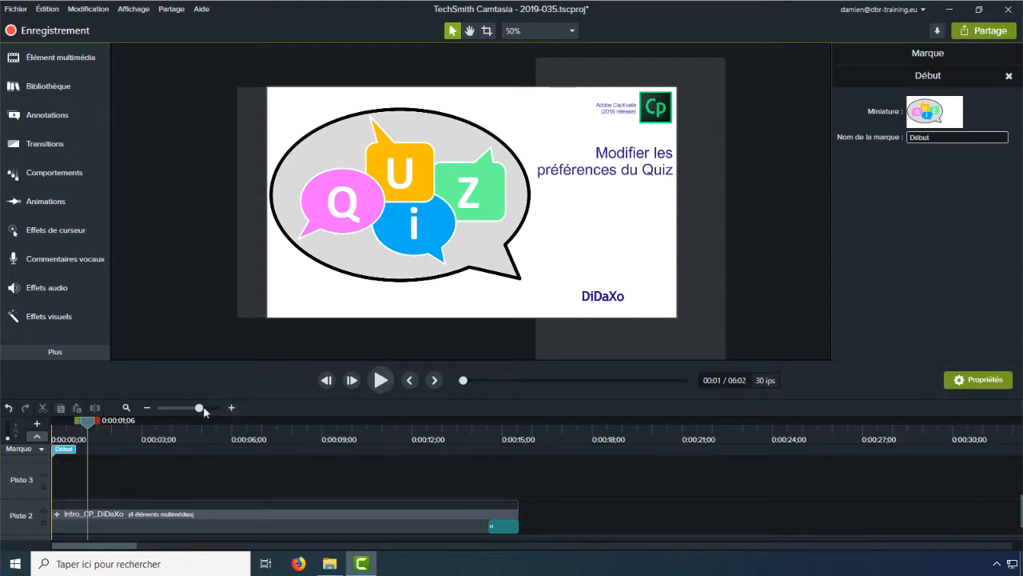
Step: Examine the names of the chapter markers placed along the whole timeline
{"action": "left_click_drag", "start_coordinate": [202, 408], "coordinate": [188, 412]}
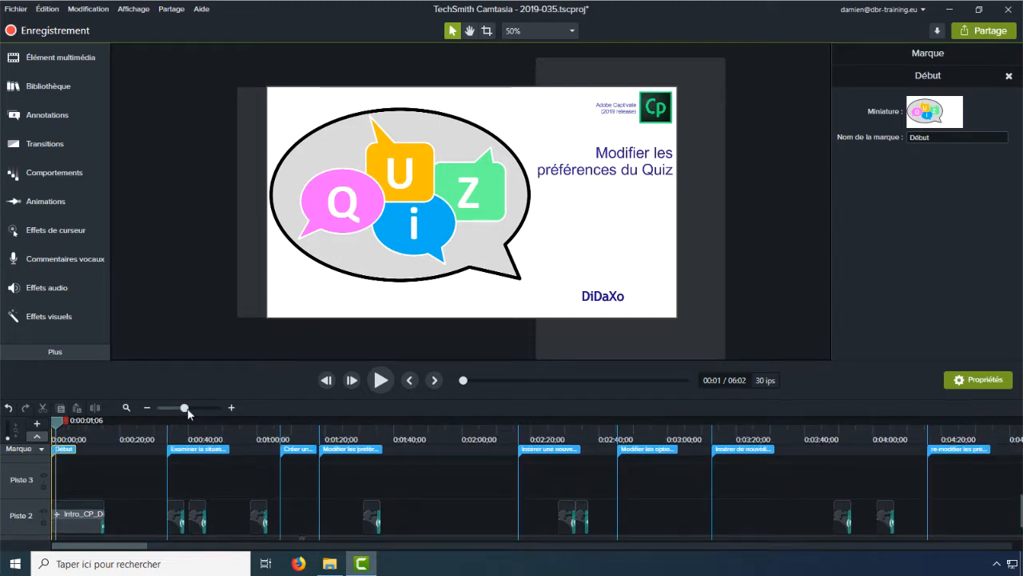
{"action": "left_click", "coordinate": [184, 452]}
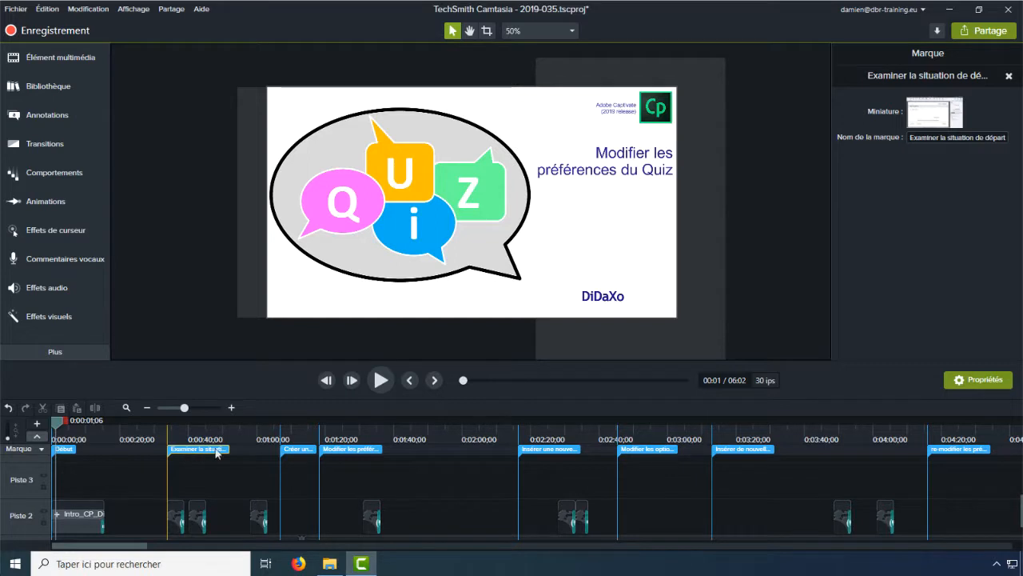
{"action": "left_click", "coordinate": [294, 451]}
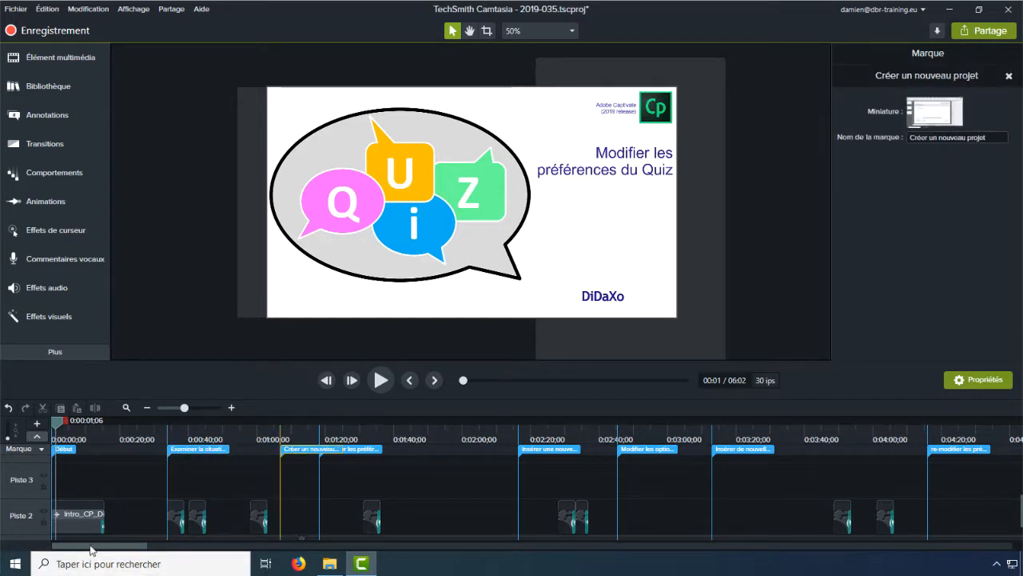
{"action": "mouse_move", "coordinate": [92, 546]}
{"action": "left_mouse_down"}
{"action": "mouse_move", "coordinate": [168, 550]}
{"action": "mouse_move", "coordinate": [82, 550]}
{"action": "left_mouse_up"}
Step: Set up a local-file production with the MP4 avec Smart Player (jusqu'à 1080p) preset, keeping 2019-035 as the production name
{"action": "left_click", "coordinate": [173, 10]}
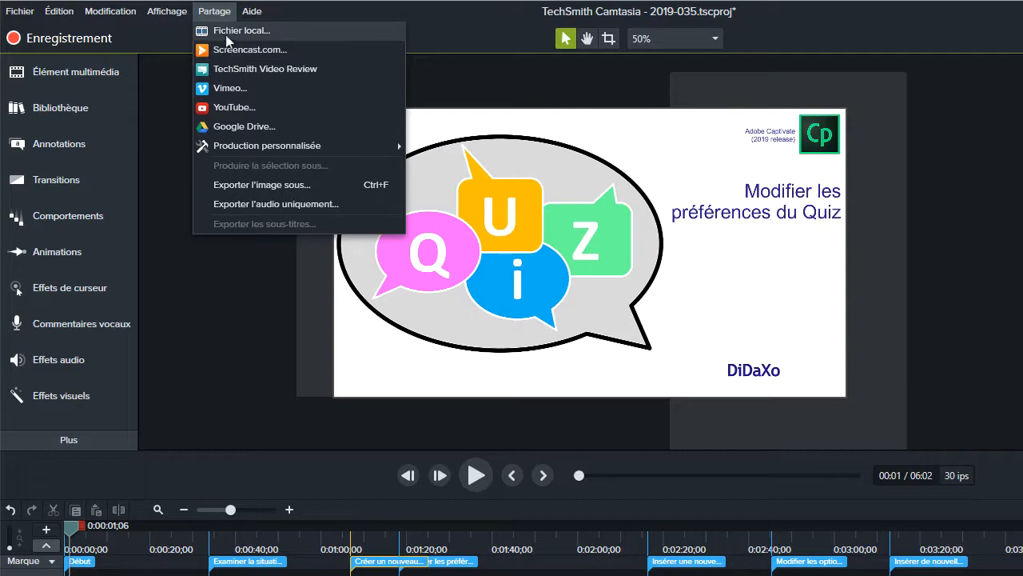
{"action": "left_click", "coordinate": [224, 31]}
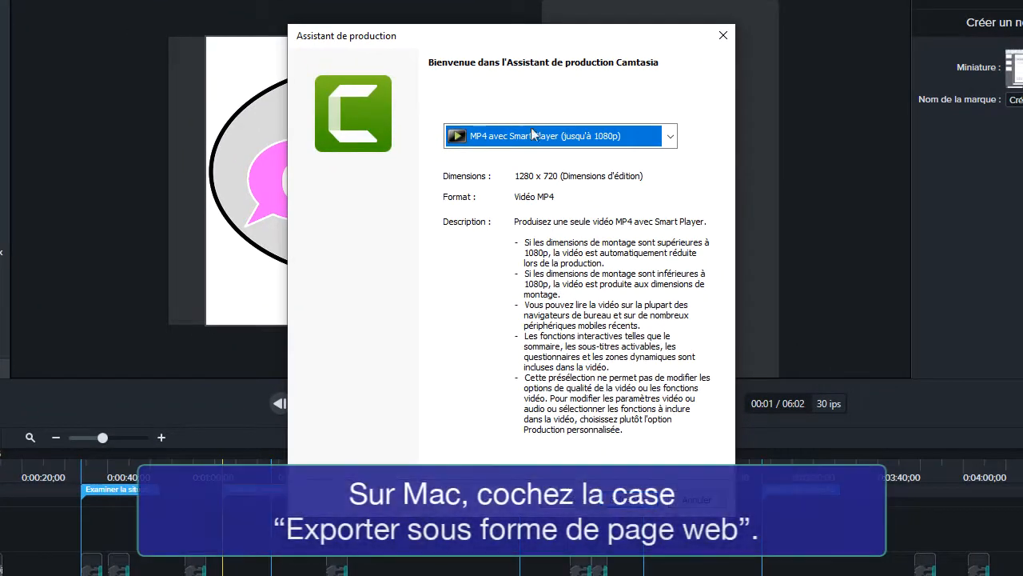
{"action": "left_click", "coordinate": [670, 136]}
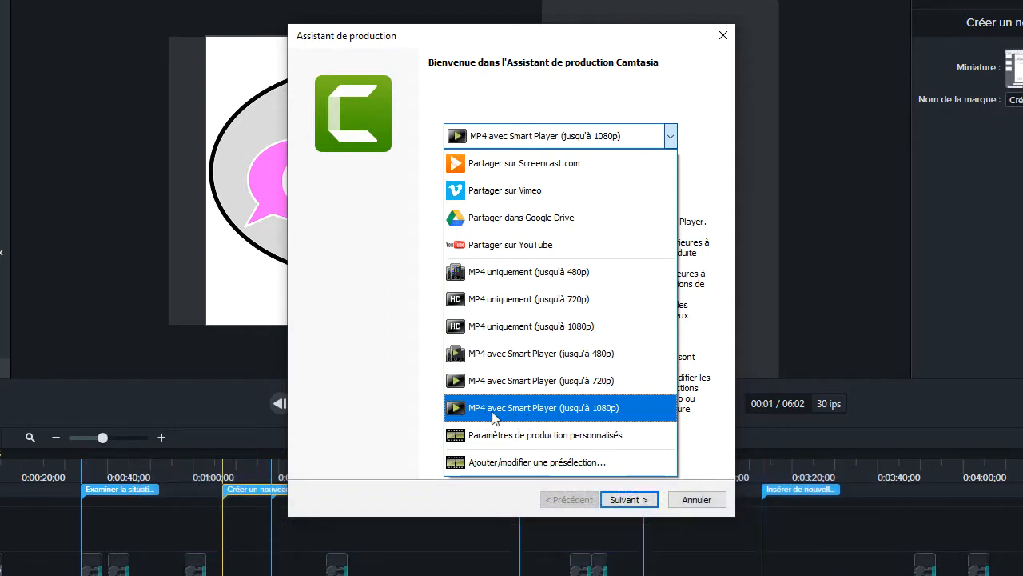
{"action": "left_click", "coordinate": [529, 410]}
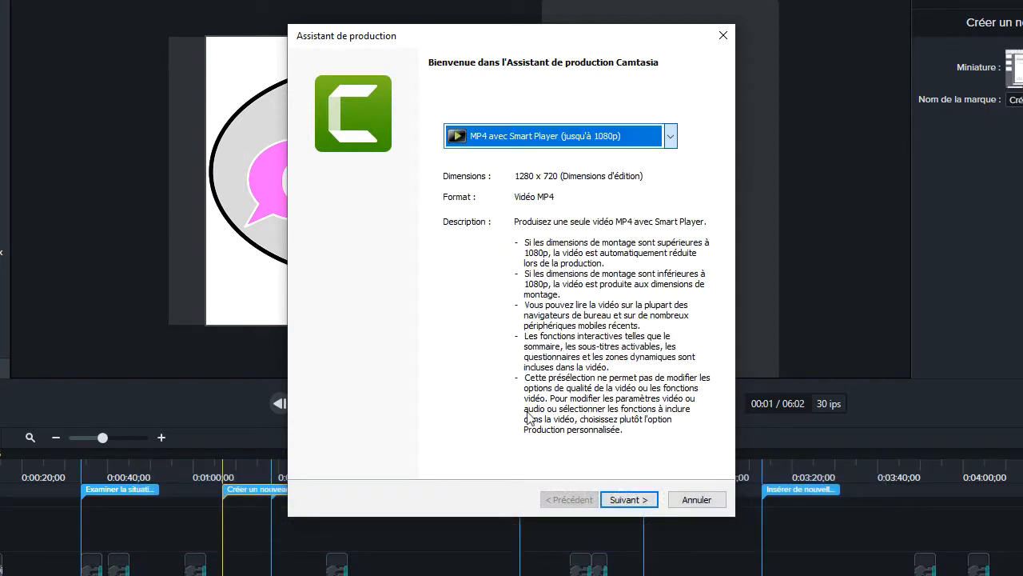
{"action": "left_click", "coordinate": [626, 499]}
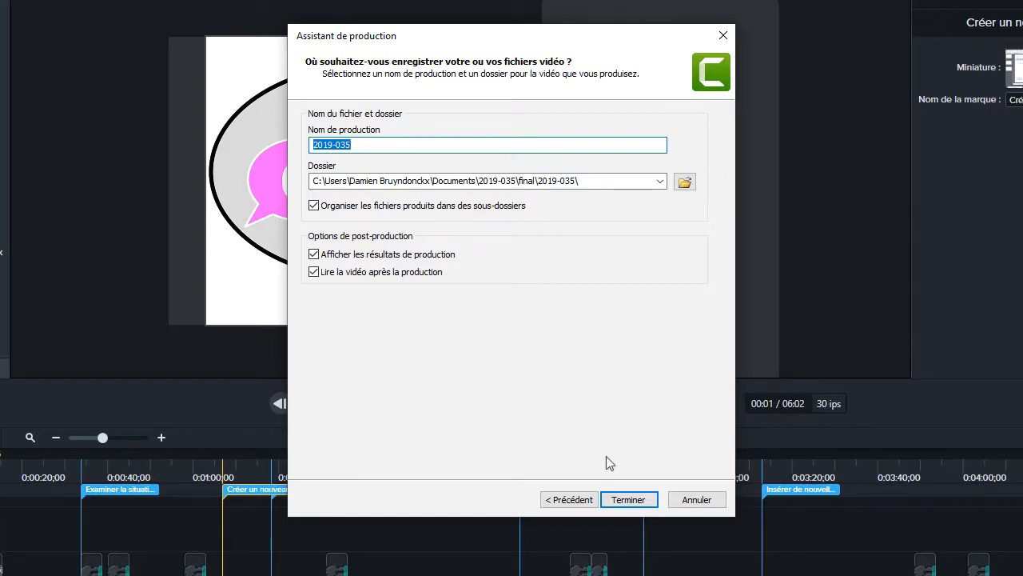
{"action": "key", "text": "ctrl+v"}
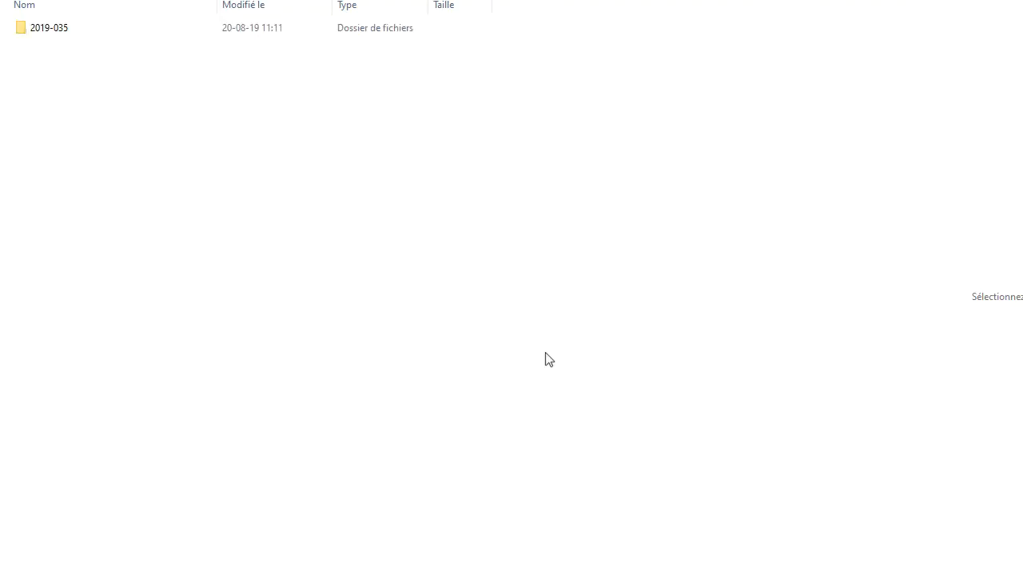